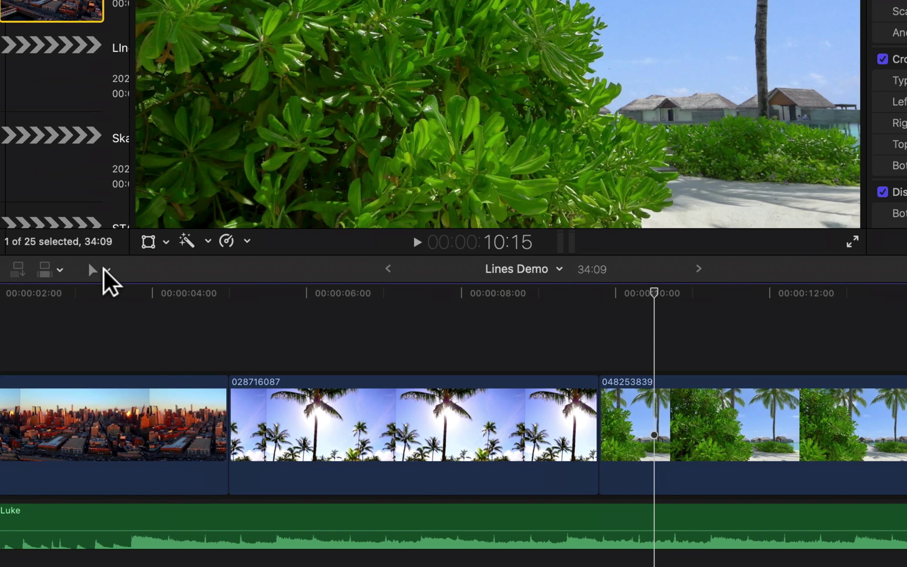
# With the Select tool, move palm-tree clip 028716087 five frames later
pyautogui.click(97, 269)
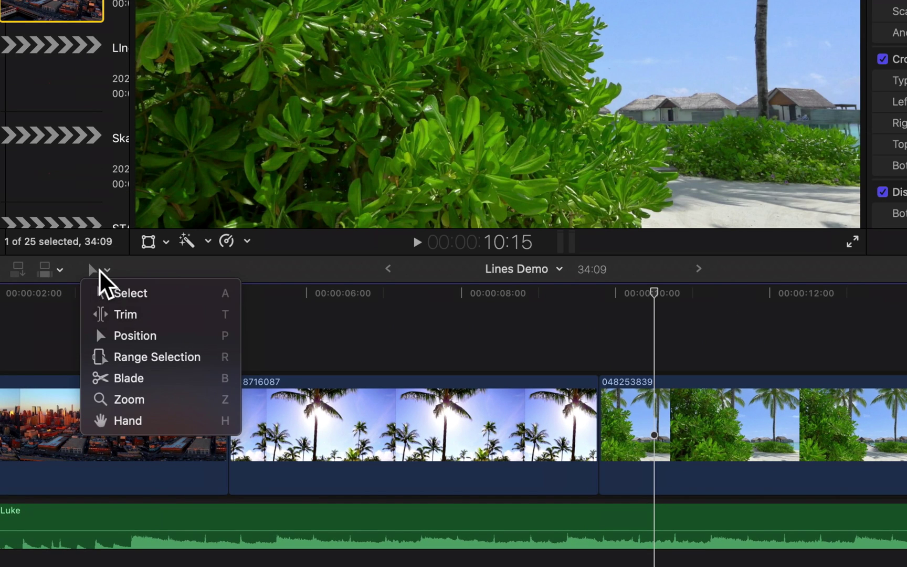
pyautogui.click(108, 294)
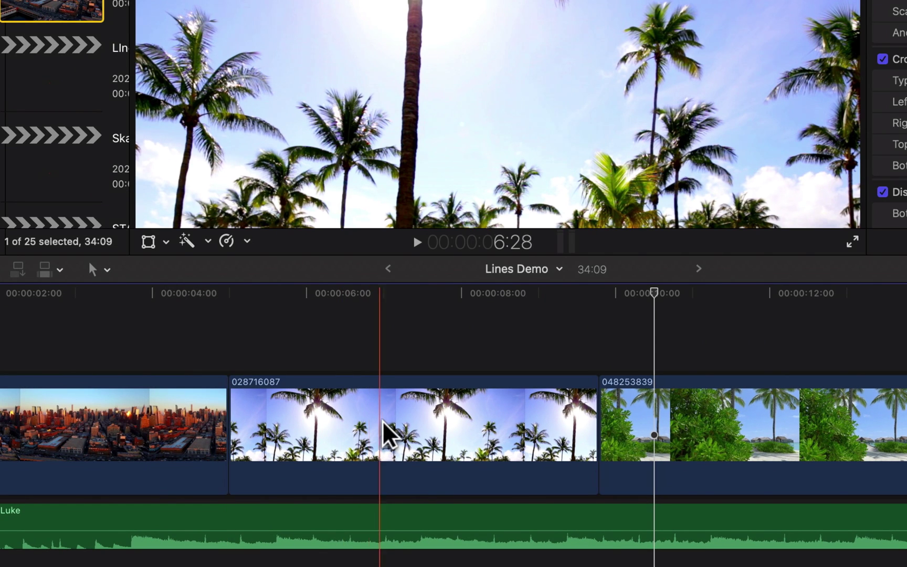
pyautogui.click(385, 422)
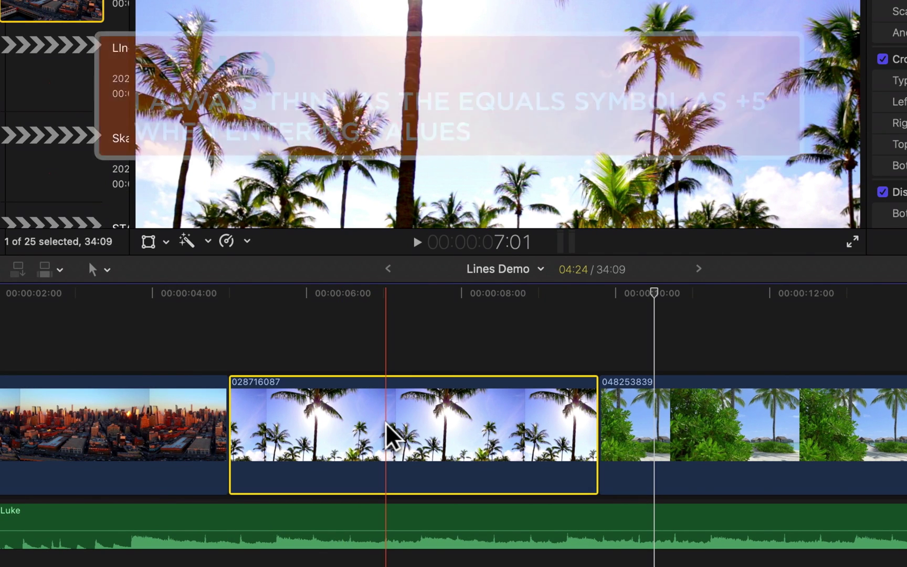
pyautogui.press('=')
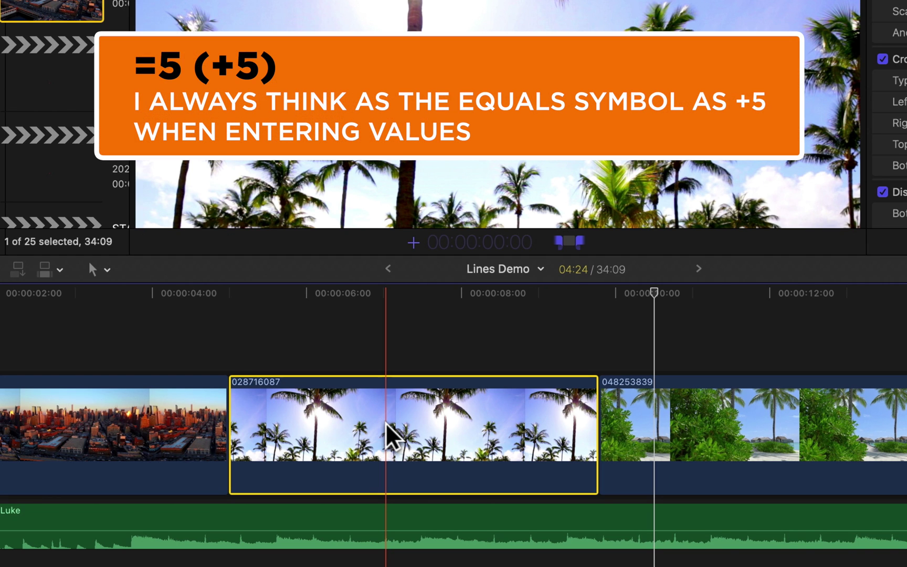
pyautogui.write('5')
pyautogui.press('Return')
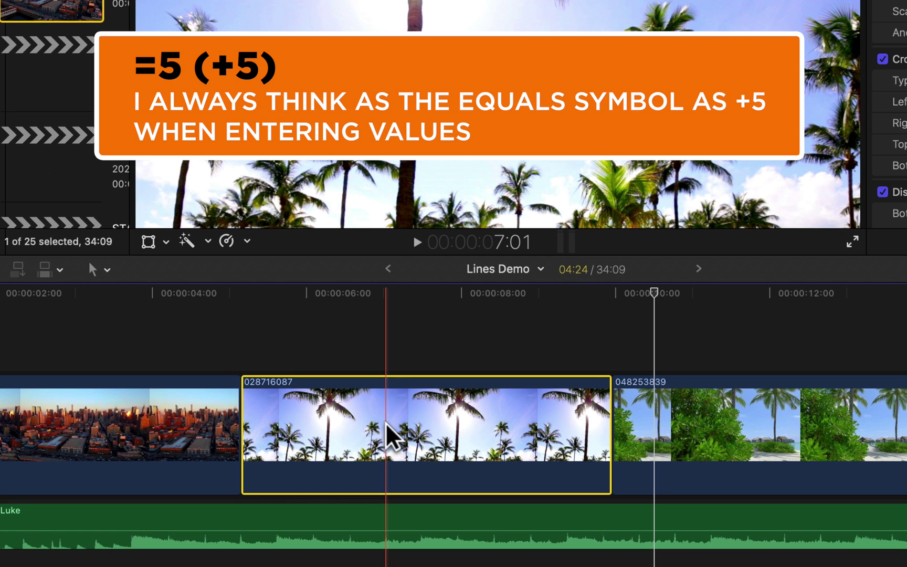
# Move the palm-tree clip eight frames earlier
pyautogui.press('-')
pyautogui.write('8')
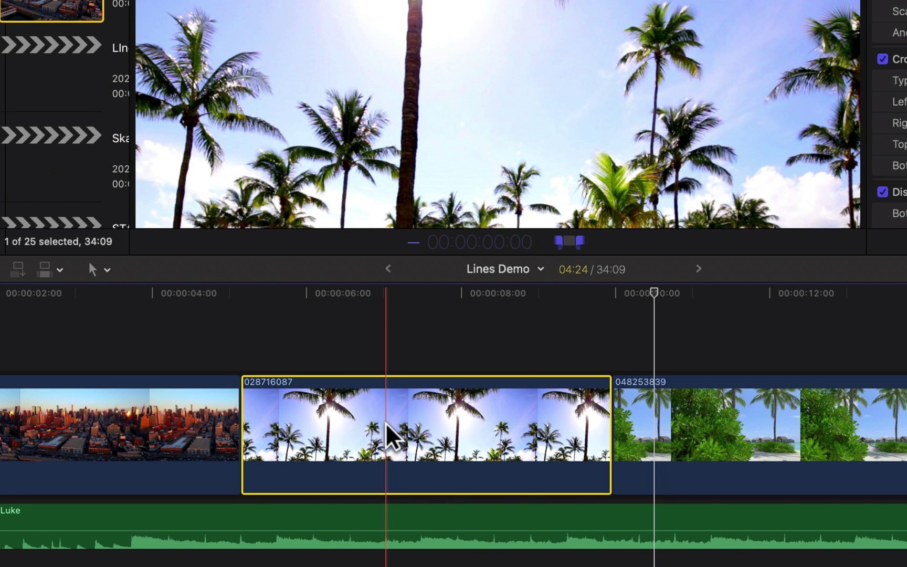
pyautogui.press('Return')
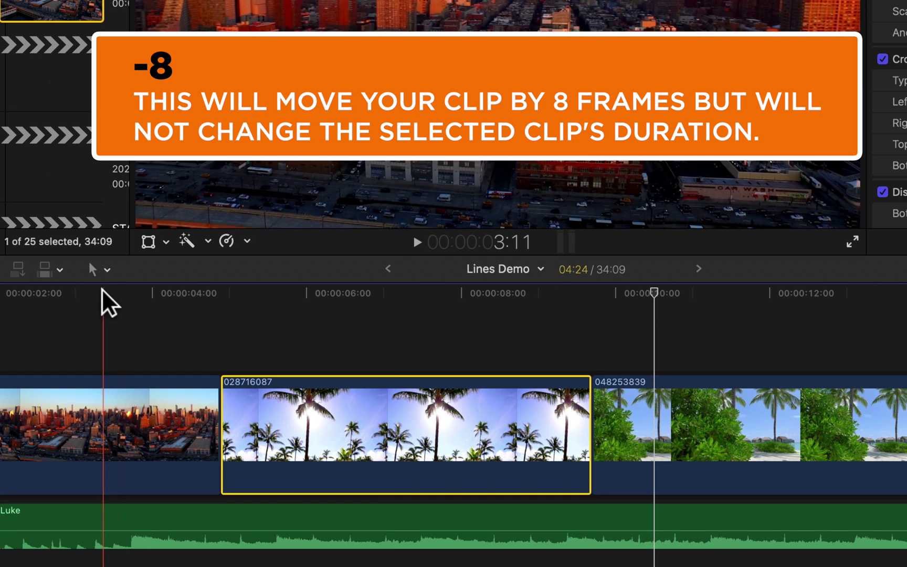
# With the Trim tool, slip the palm-tree clip's footage +12 frames
pyautogui.click(104, 267)
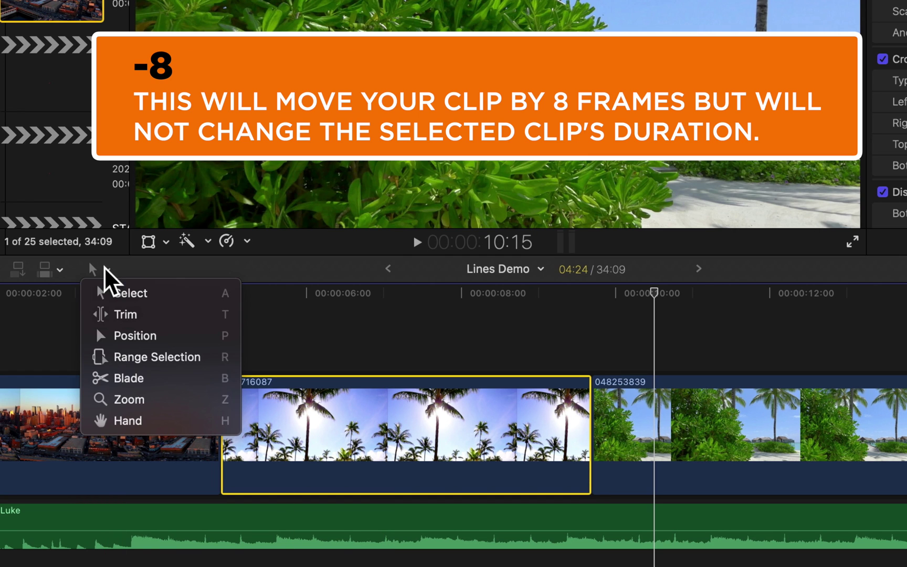
pyautogui.click(124, 314)
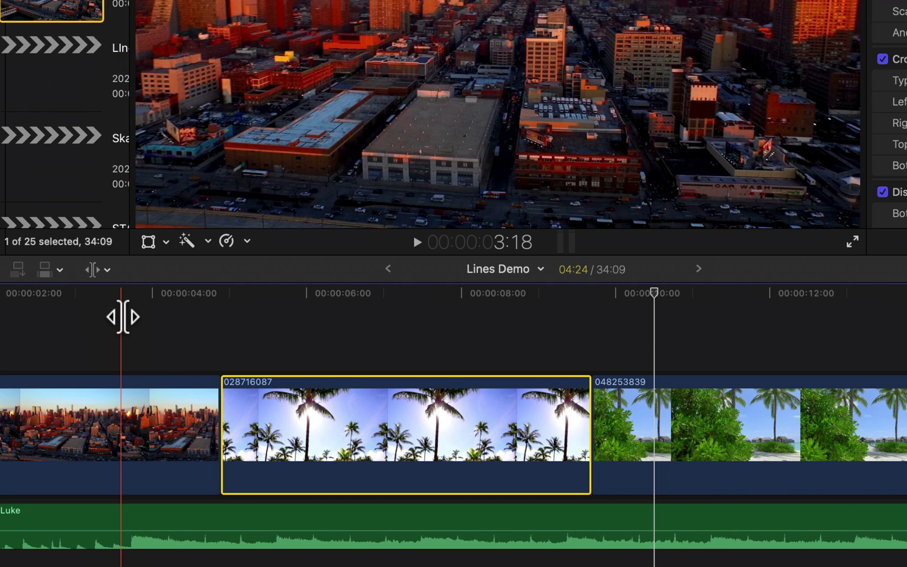
pyautogui.moveTo(364, 430); pyautogui.dragTo(386, 430)
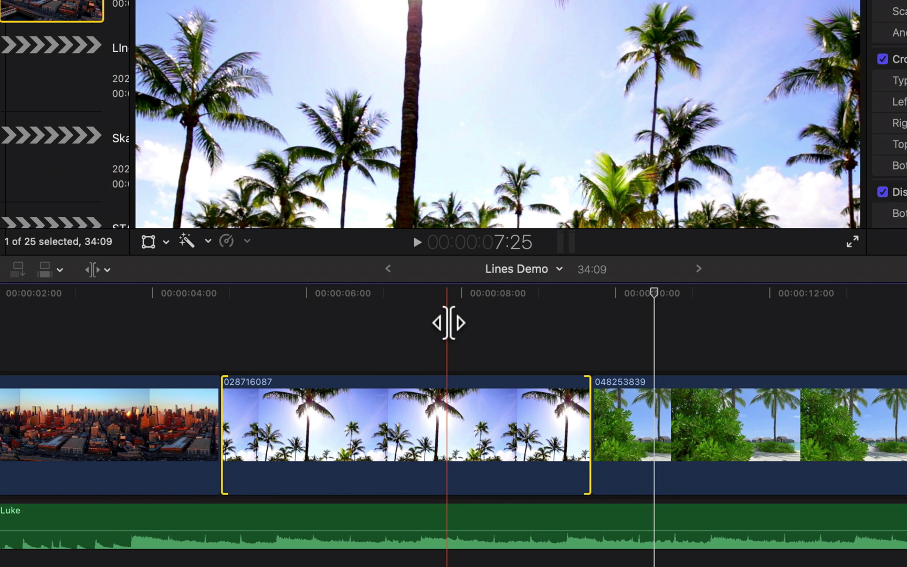
pyautogui.write('+12')
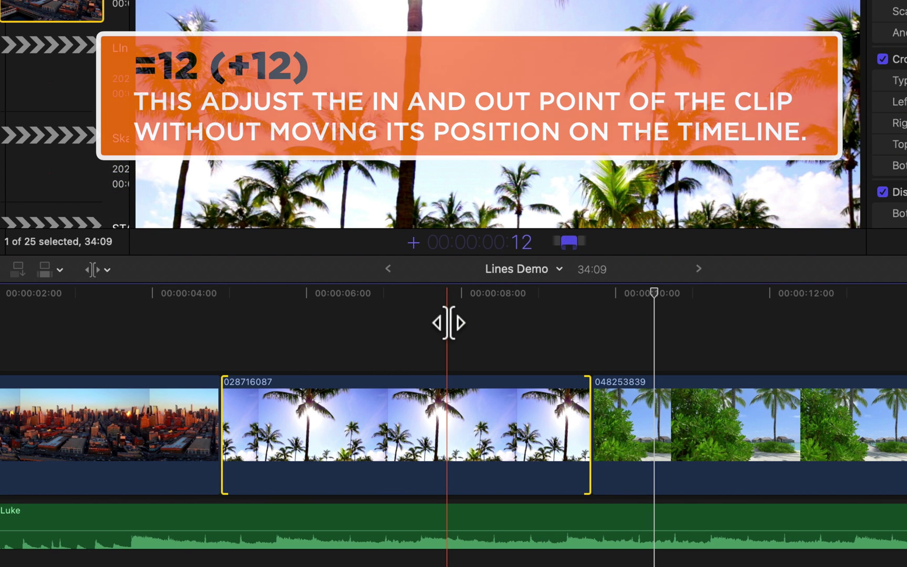
pyautogui.press('Return')
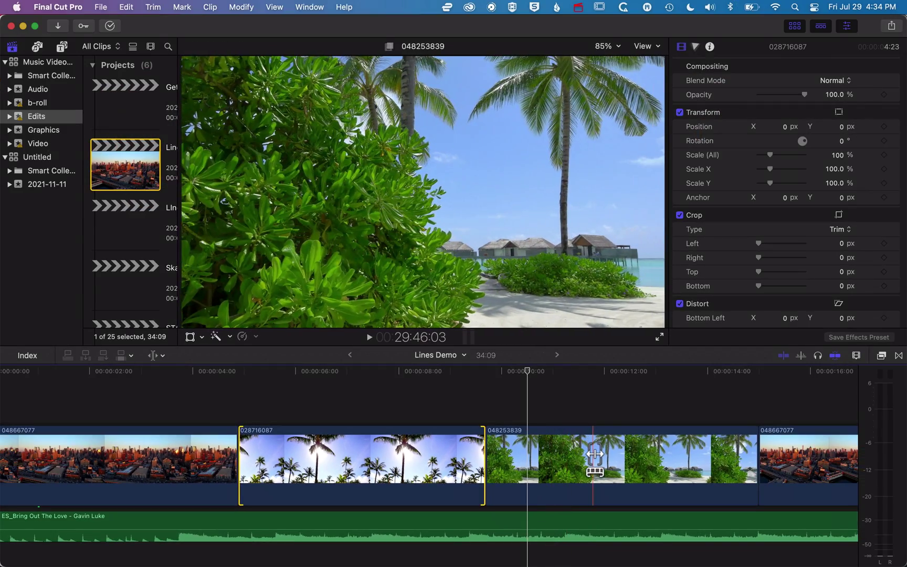
# Slip beach clip 048253839 by +1, -1, then -5 frames
pyautogui.click(595, 458)
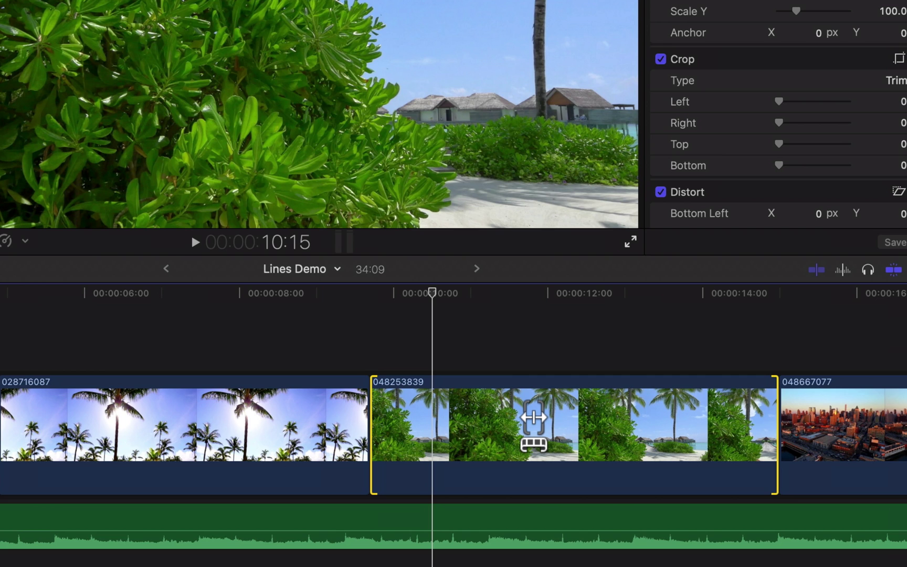
pyautogui.write('+1')
pyautogui.press('Return')
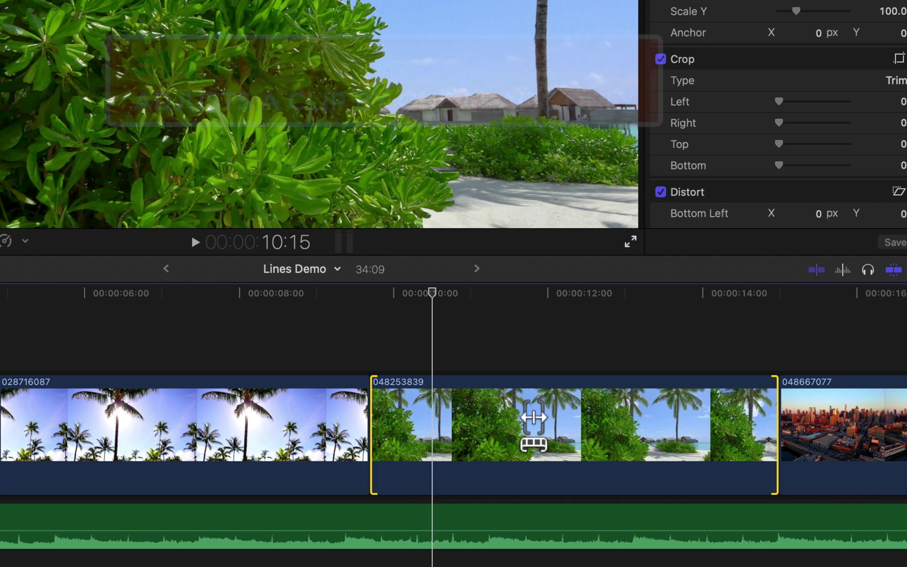
pyautogui.write('-1')
pyautogui.press('Return')
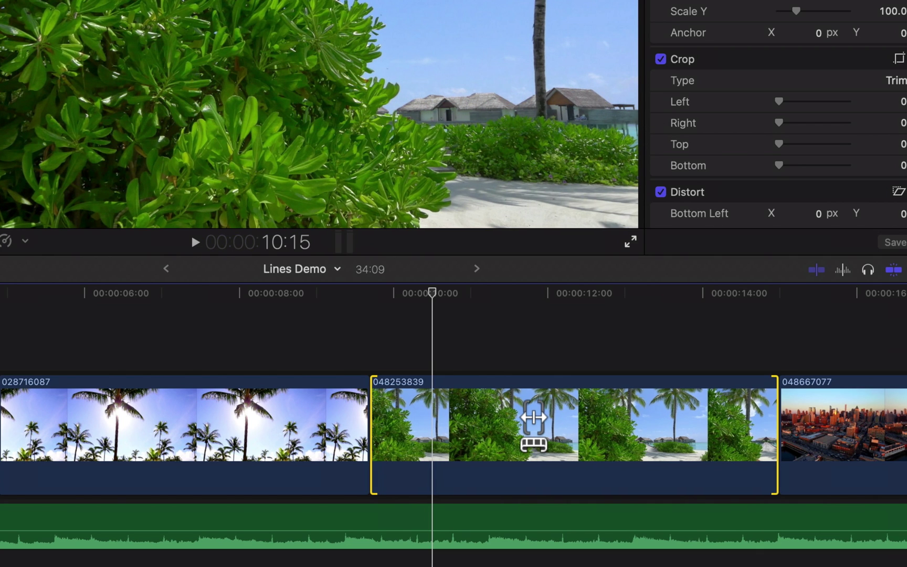
pyautogui.write('-5')
pyautogui.press('Return')
# Slip the beach clip +16 frames, then by one second five frames (=1.5)
pyautogui.write('+16')
pyautogui.press('Return')
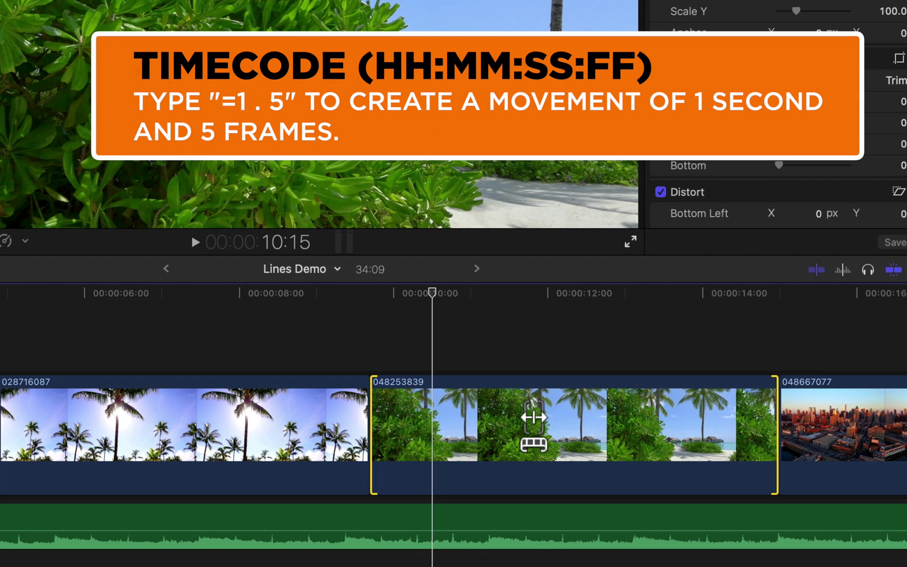
pyautogui.write('=1.5')
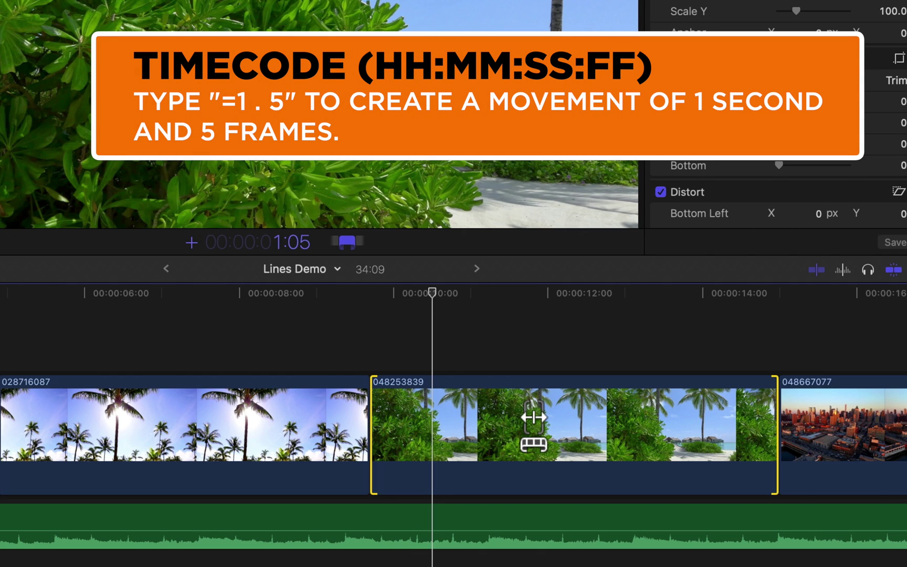
pyautogui.press('Return')
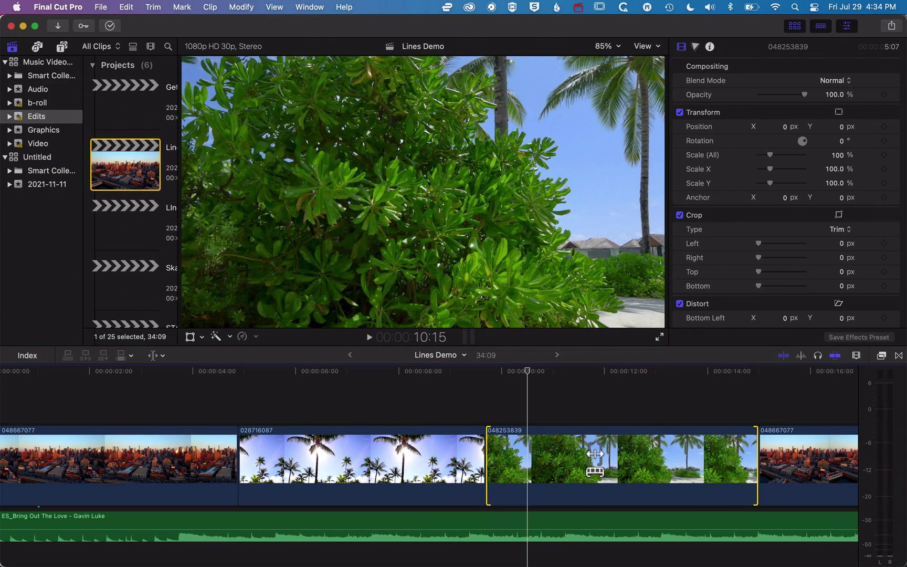
# Slip the beach clip's footage back one minute (-1..), then forward 25 frames
pyautogui.press('-')
pyautogui.write('1..')
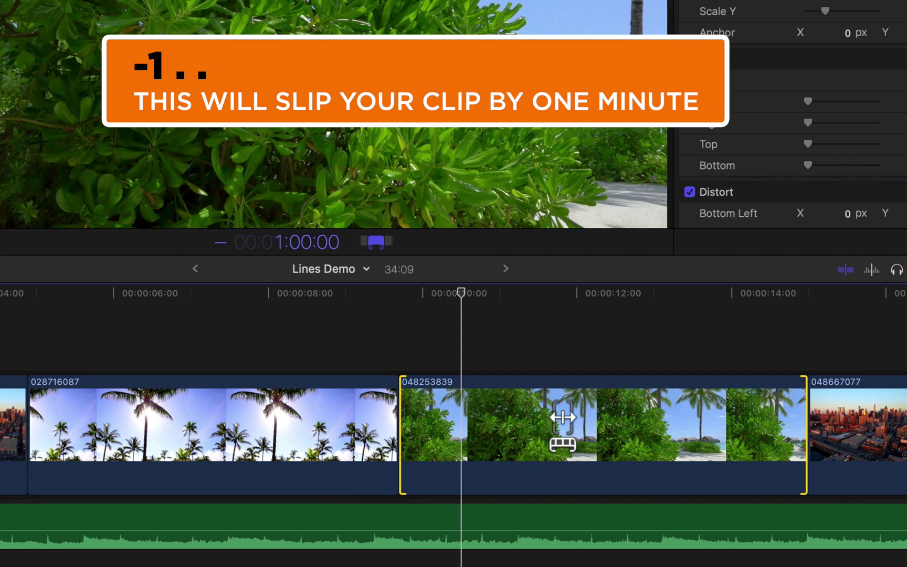
pyautogui.press('Return')
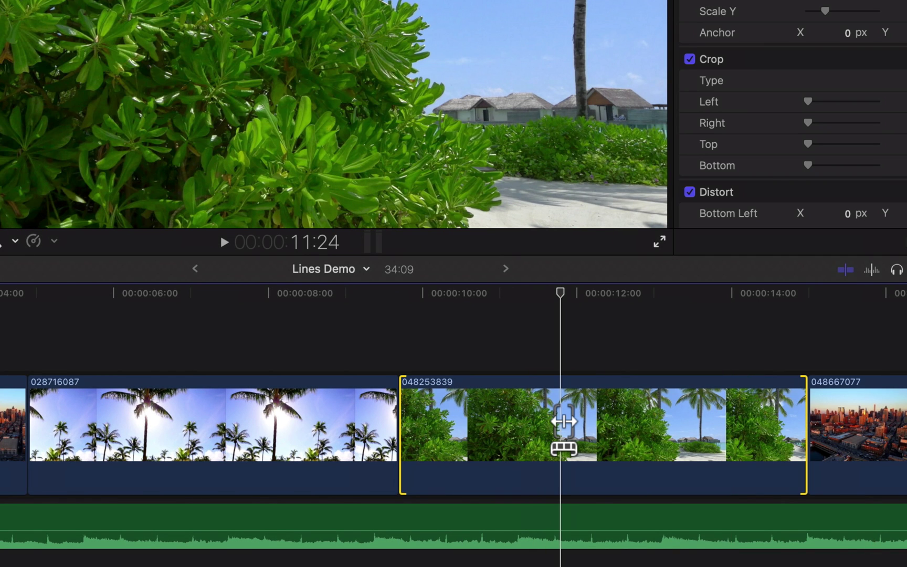
pyautogui.write('+25')
pyautogui.press('Return')
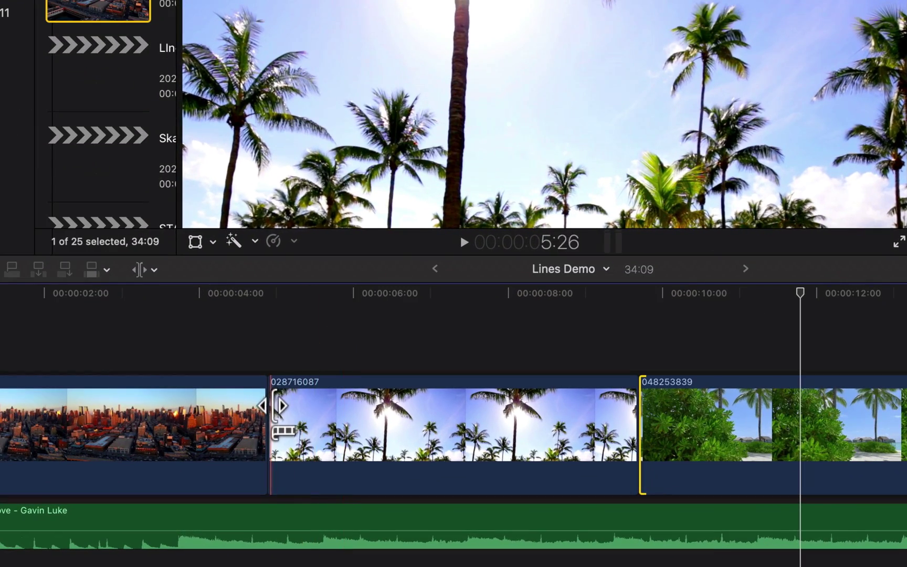
# Roll the city/palm edit point five frames, then one more frame later
pyautogui.click(268, 415)
pyautogui.write('+5')
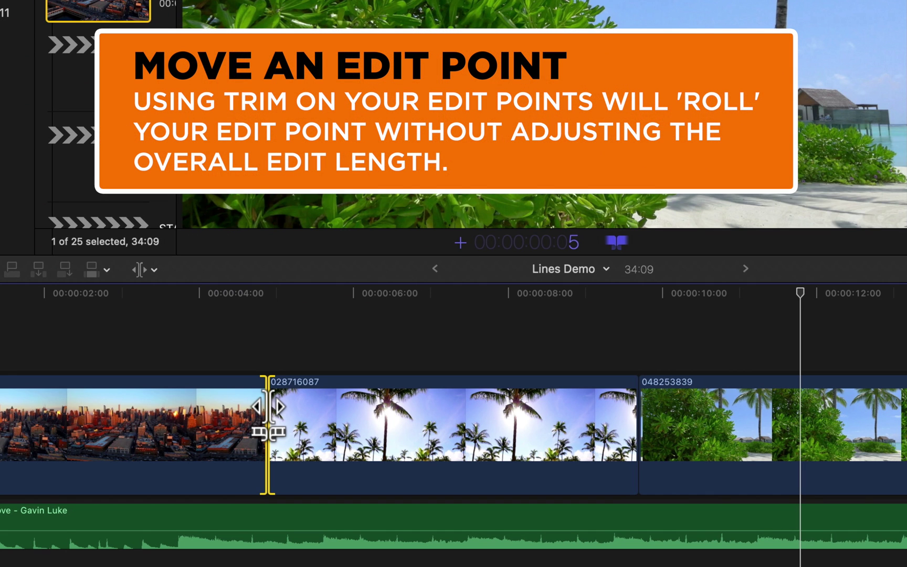
pyautogui.press('Return')
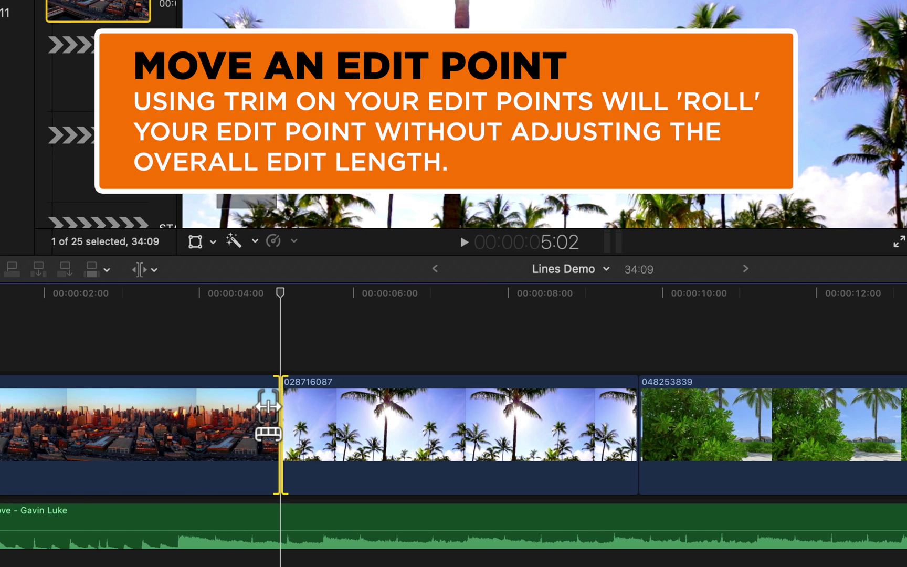
pyautogui.write('+1')
pyautogui.press('Return')
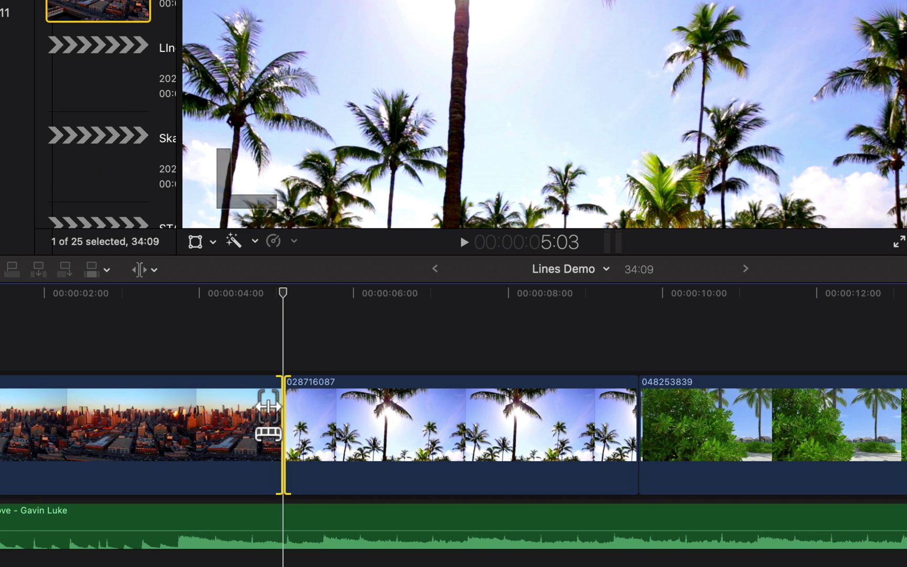
# Trim the edit point 15 frames earlier, then 105 frames later
pyautogui.write('-15')
pyautogui.press('Return')
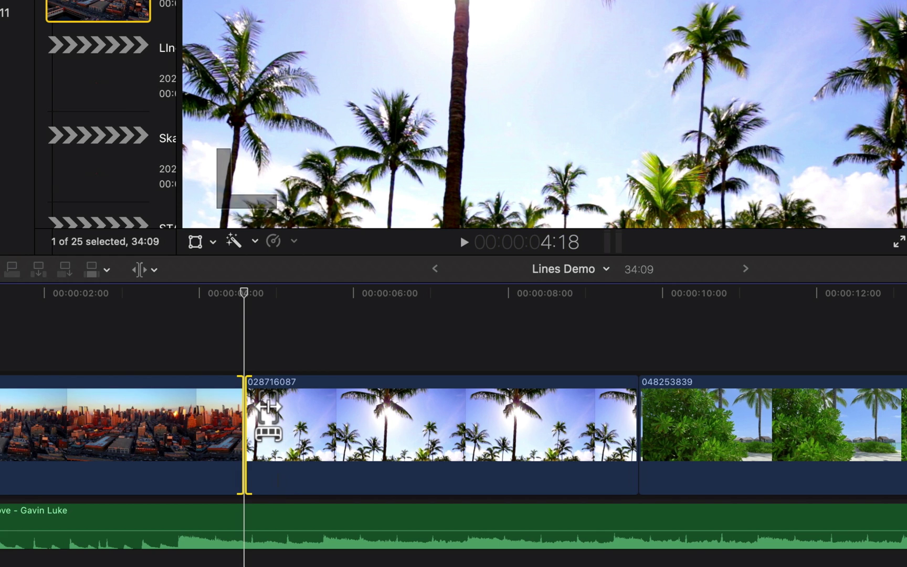
pyautogui.write('+ ')
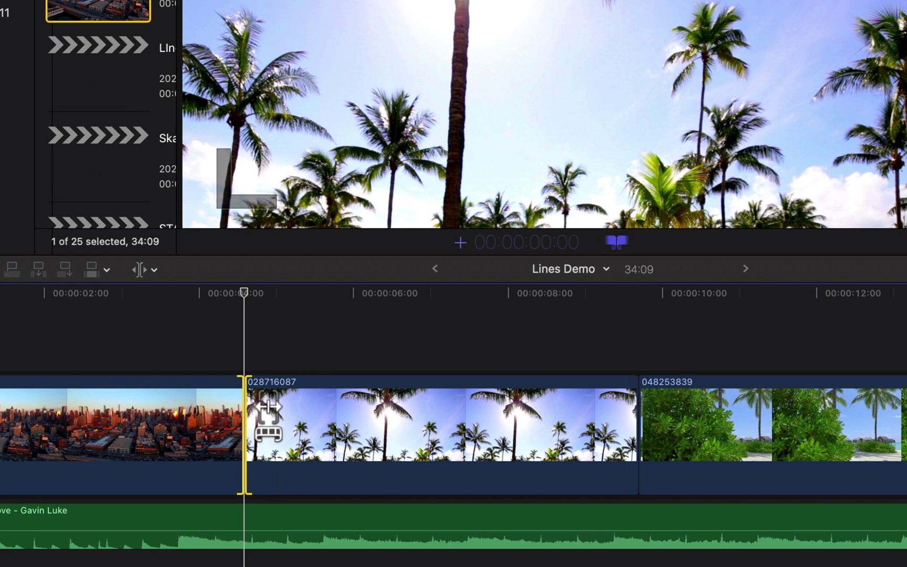
pyautogui.write('105')
pyautogui.press('Return')
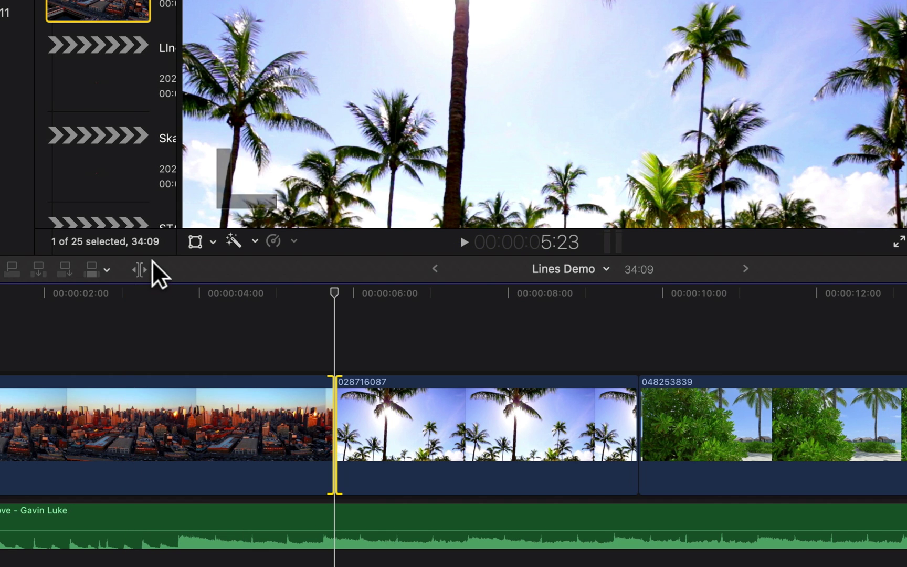
# With the Position tool, nudge palm clip 028716087 +5 frames, then delete the resulting gap
pyautogui.click(152, 269)
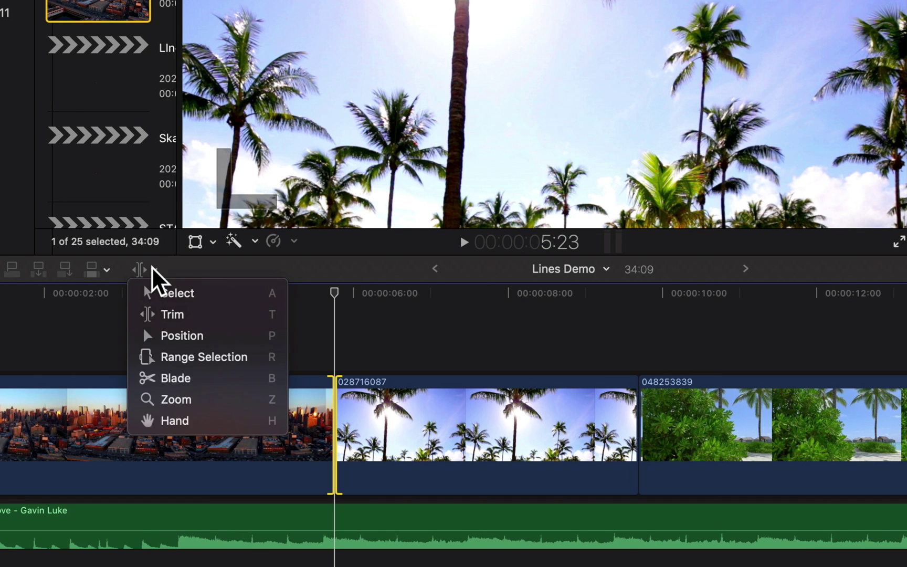
pyautogui.click(168, 340)
pyautogui.click(481, 424)
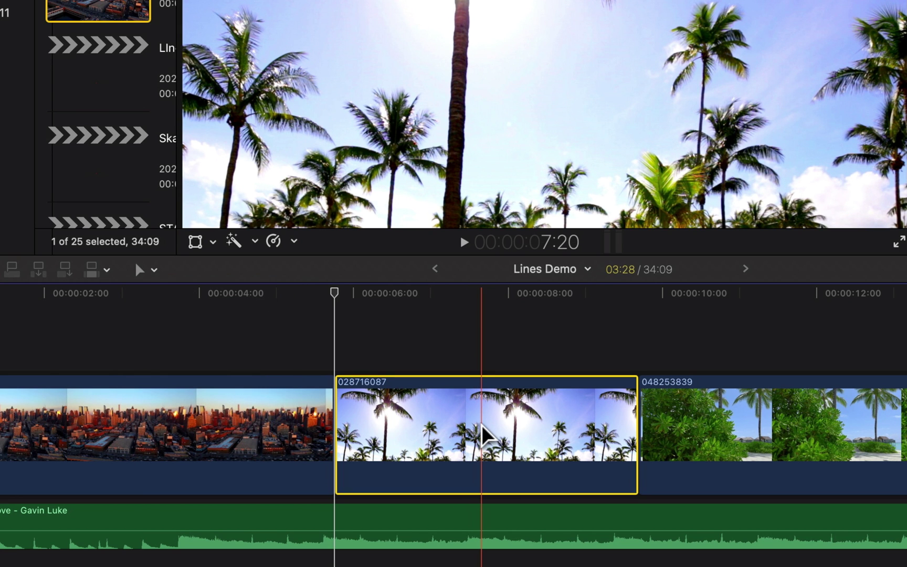
pyautogui.press('+')
pyautogui.press('5')
pyautogui.press('Return')
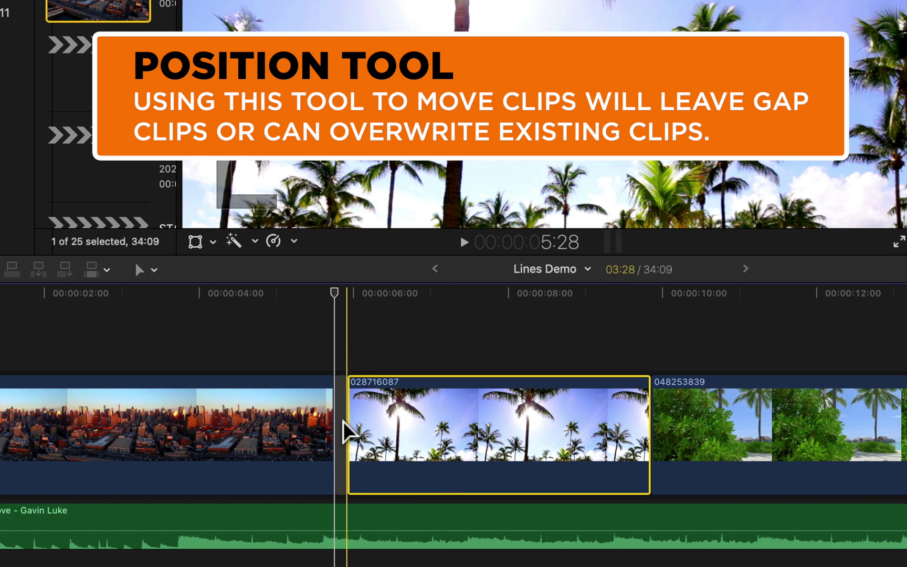
pyautogui.click(340, 425)
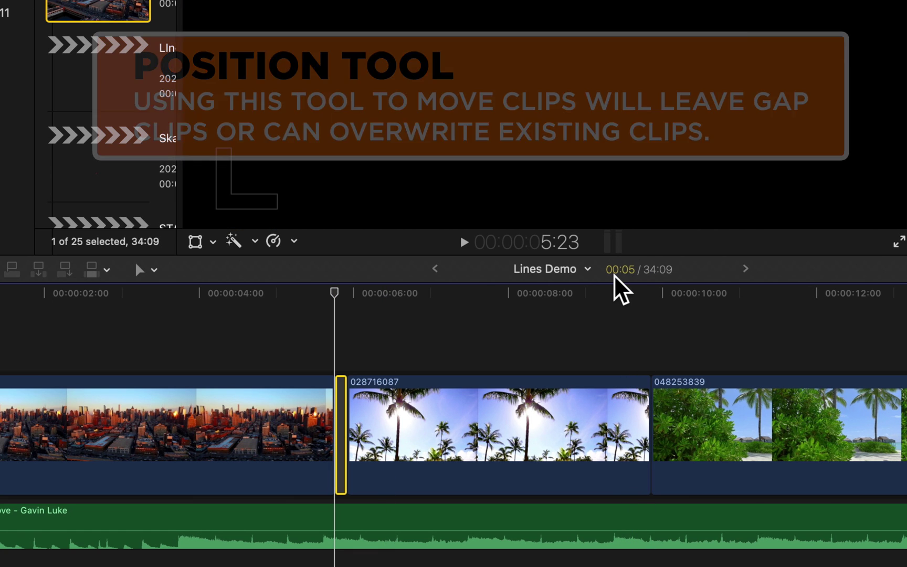
pyautogui.press('Delete')
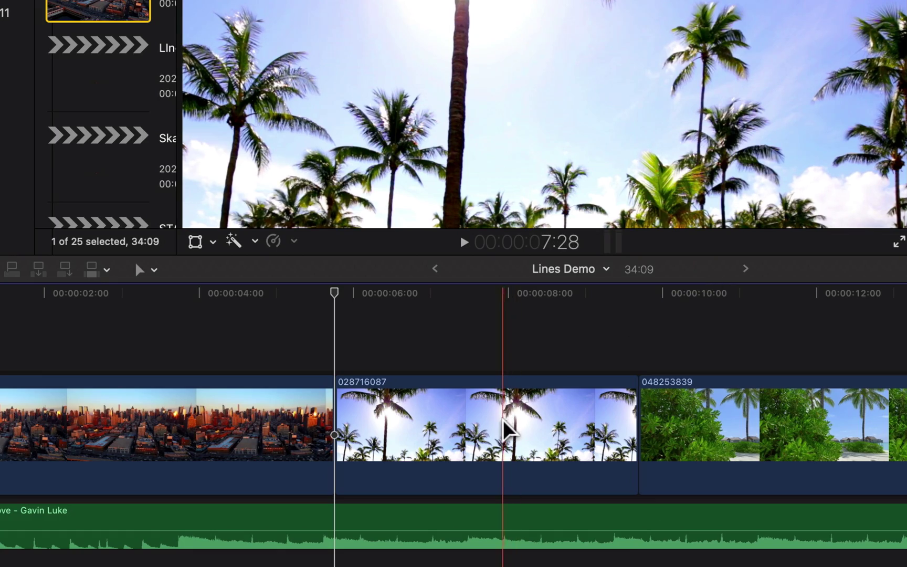
# Move the palm, beach and final city clips 1:15 later, then zoom to fit
pyautogui.click(504, 427)
pyautogui.keyDown('shift'); pyautogui.click(779, 467); pyautogui.keyUp('shift')
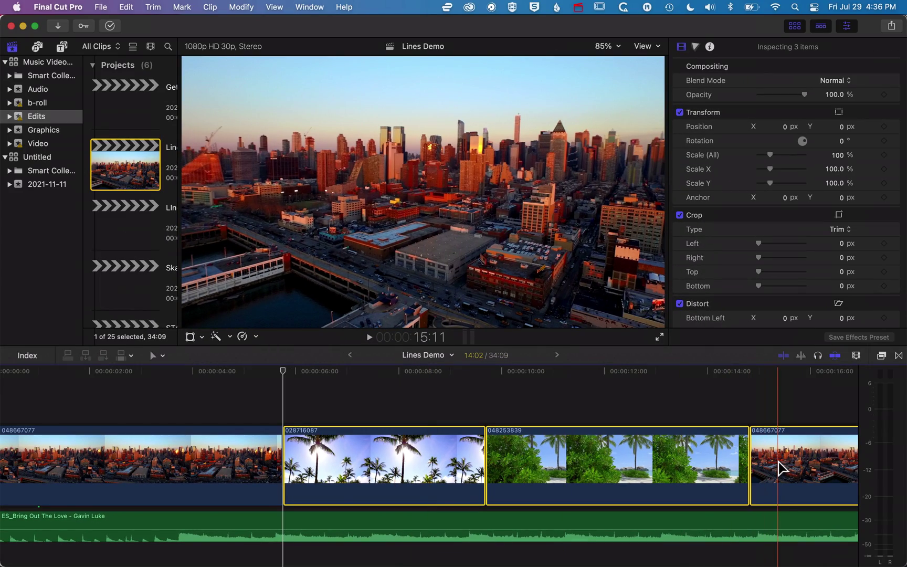
pyautogui.press('+')
pyautogui.write('1.15.')
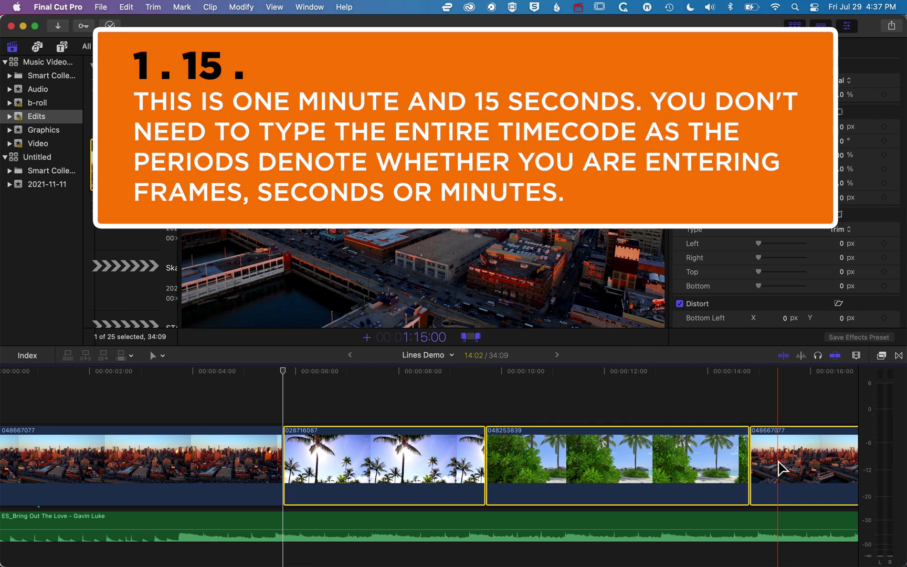
pyautogui.press('Return')
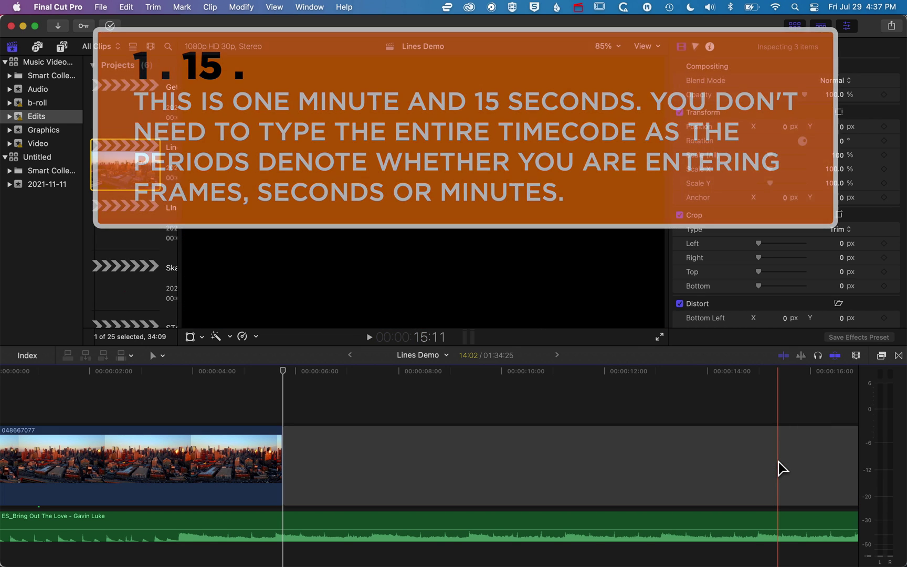
pyautogui.hotkey('shift', 'z')
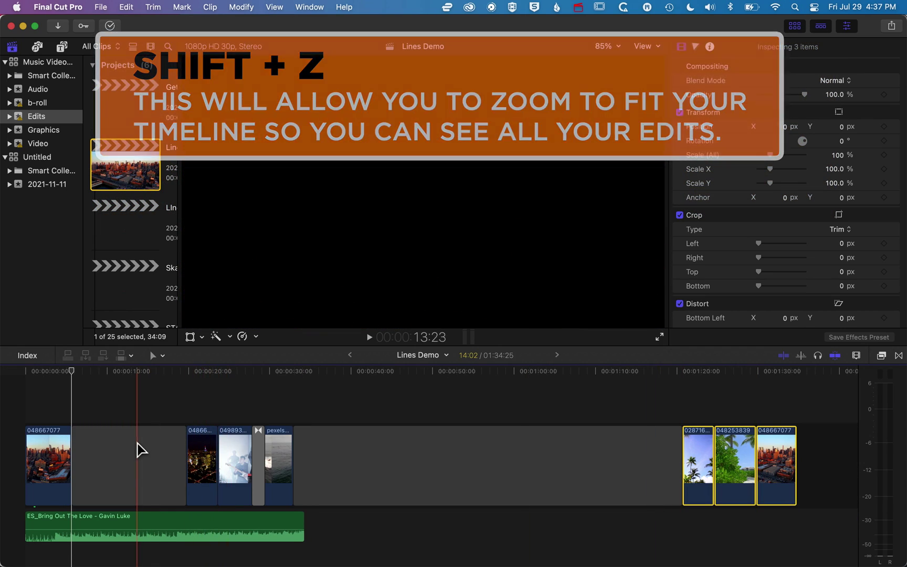
# Drag the three clips back into the gap after the first city clip
pyautogui.click(137, 451)
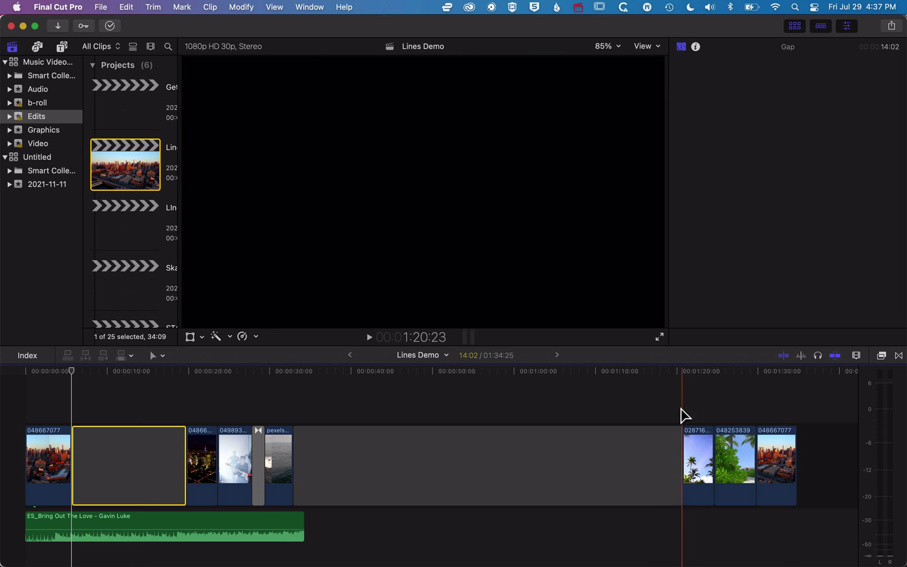
pyautogui.click(666, 496)
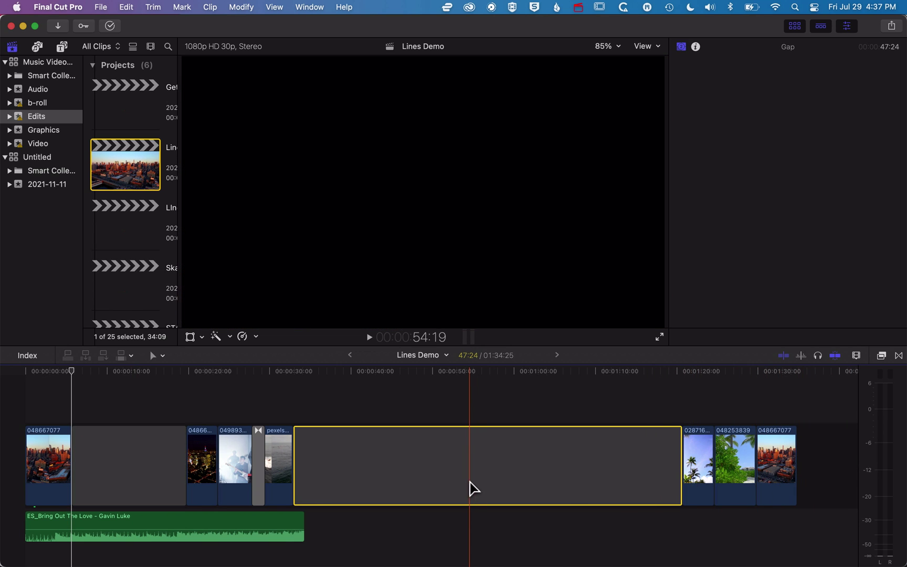
pyautogui.click(152, 456)
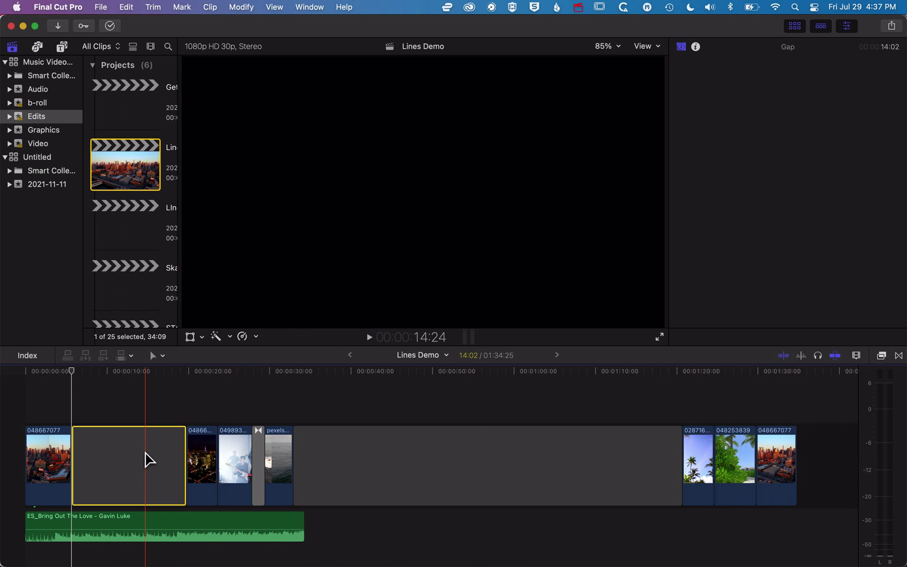
pyautogui.moveTo(691, 409)
pyautogui.mouseDown()
pyautogui.moveTo(790, 468)
pyautogui.moveTo(186, 439)
pyautogui.mouseUp()
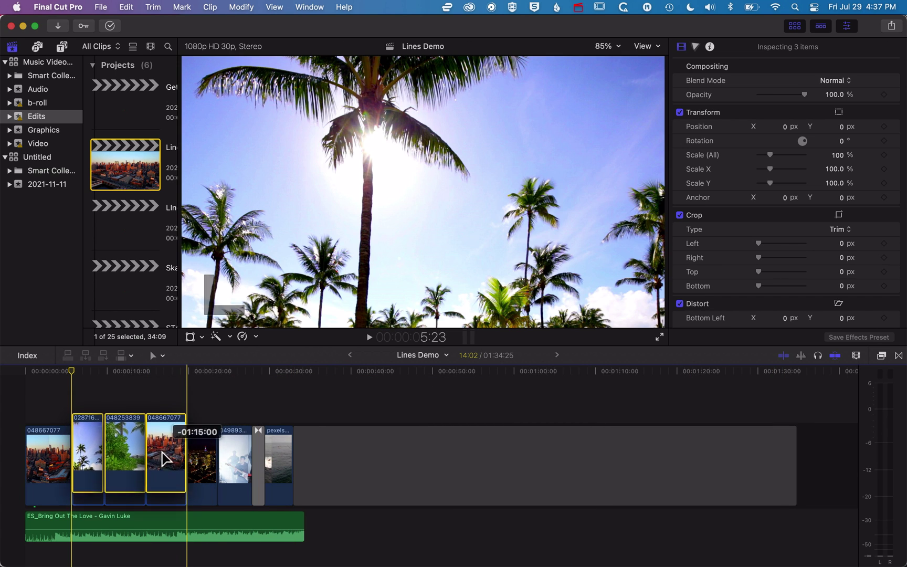
pyautogui.moveTo(187, 438); pyautogui.dragTo(166, 460)
# Delete the trailing gap at the project's end and zoom to fit
pyautogui.click(374, 474)
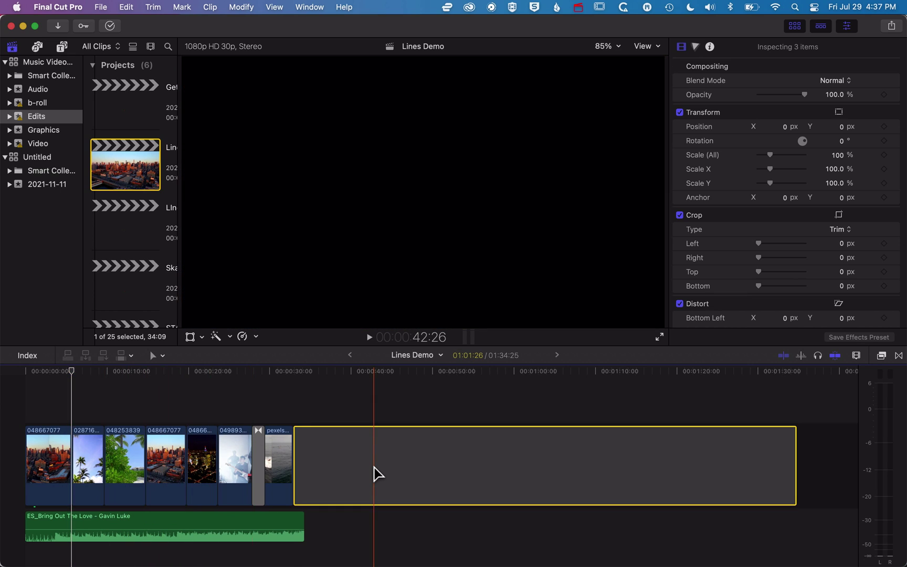
pyautogui.press('BackSpace')
pyautogui.press('c')
pyautogui.hotkey('shift', 'z')
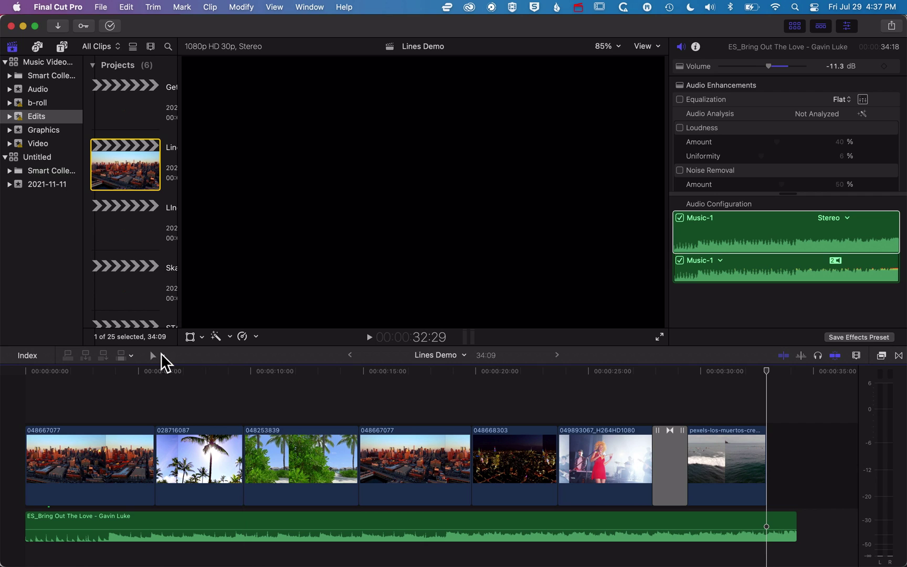
pyautogui.click(161, 357)
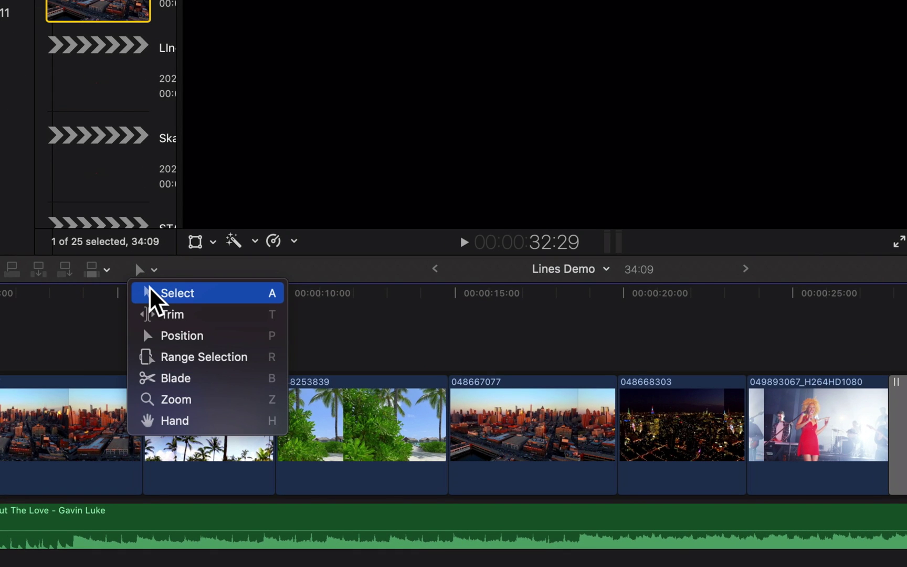
pyautogui.click(152, 293)
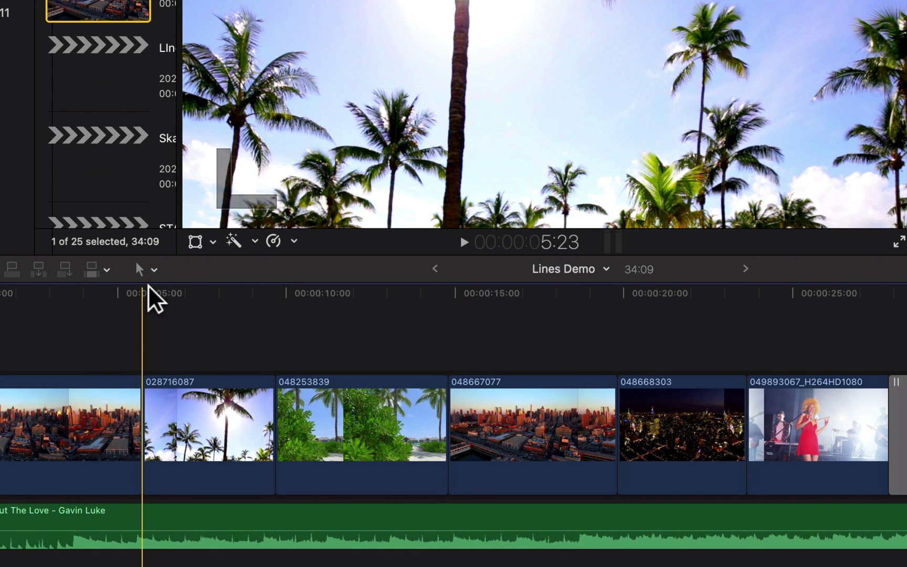
pyautogui.click(319, 424)
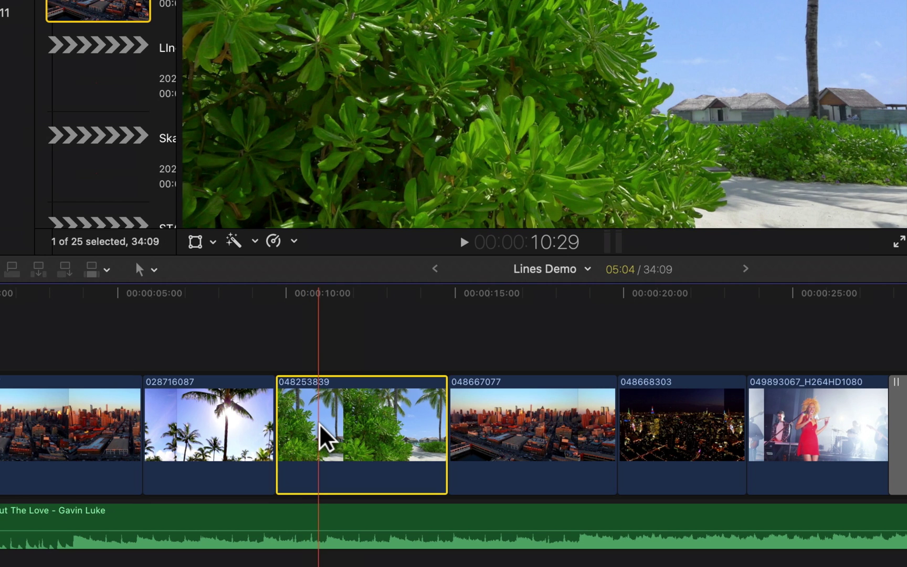
pyautogui.write('+15')
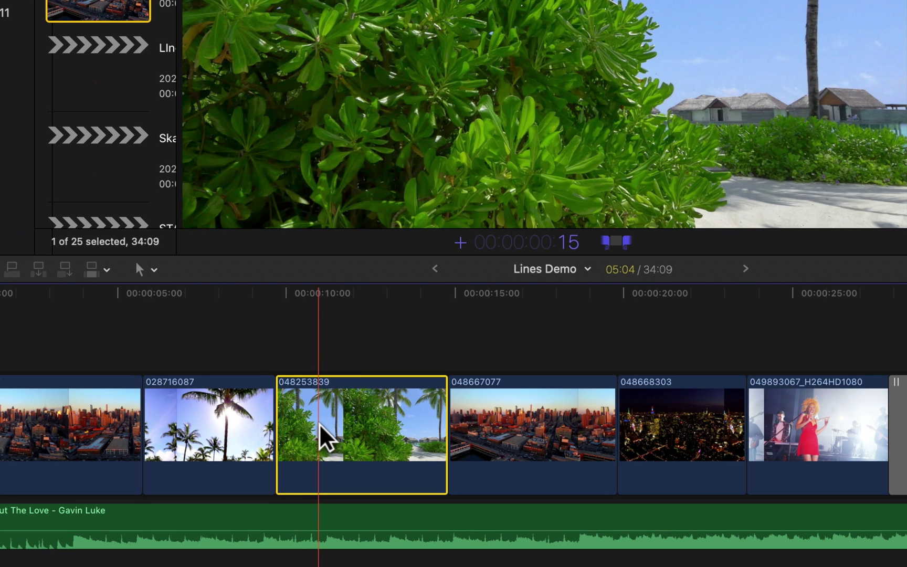
pyautogui.press('Return')
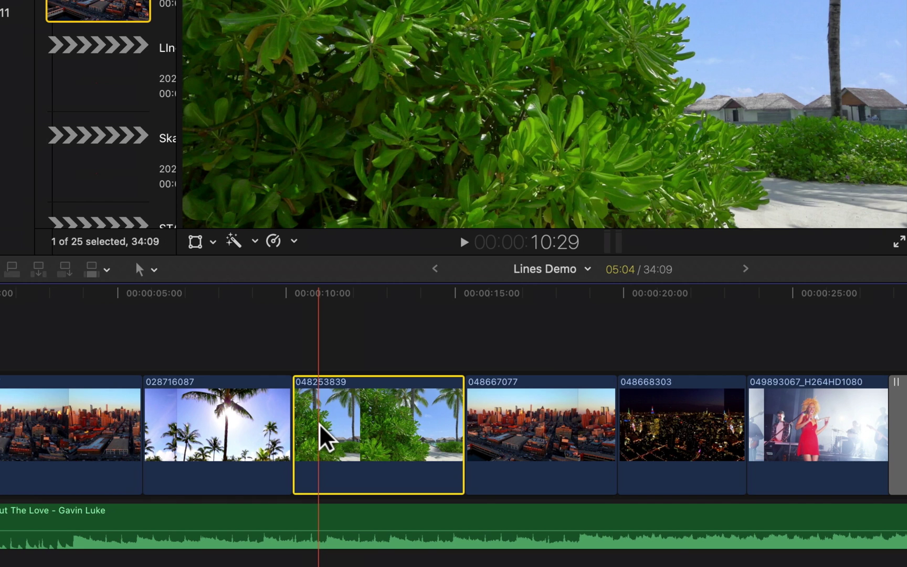
pyautogui.write('-15')
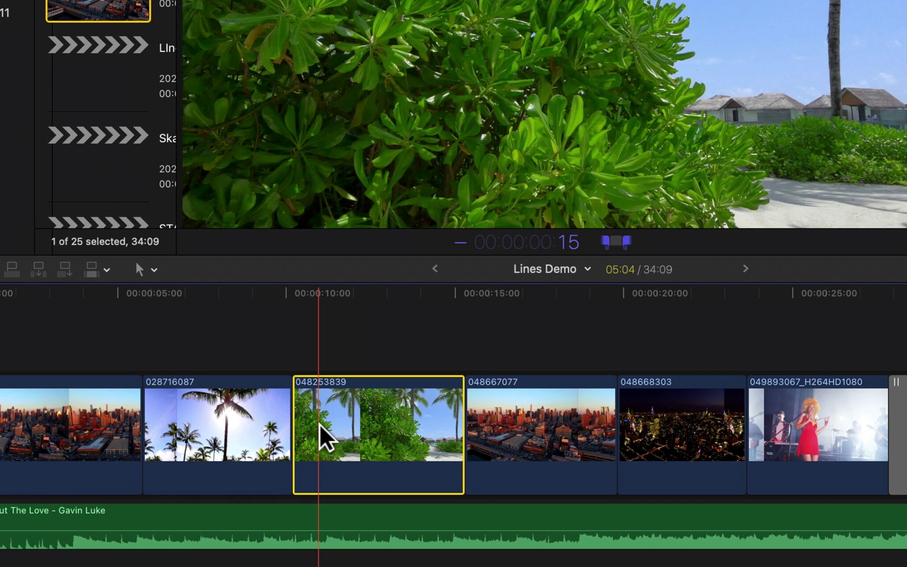
pyautogui.press('Return')
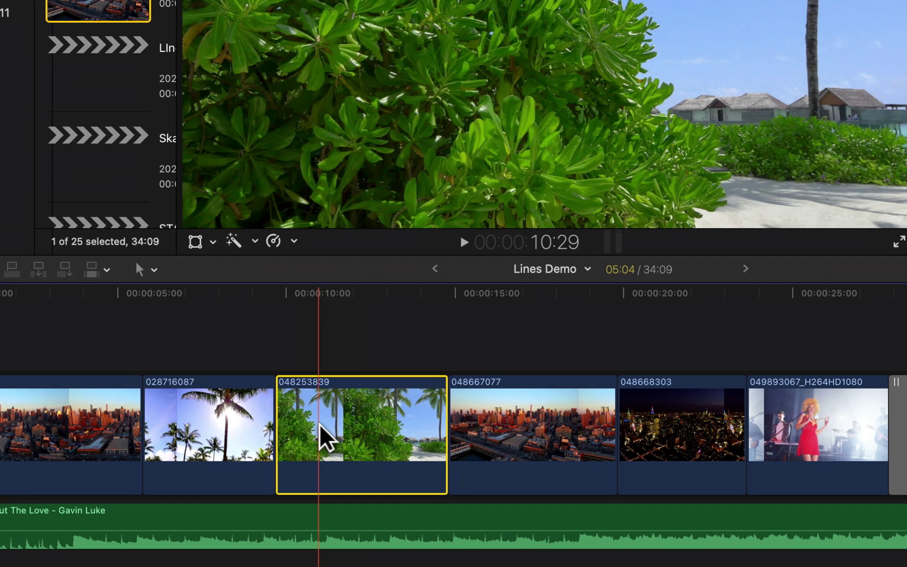